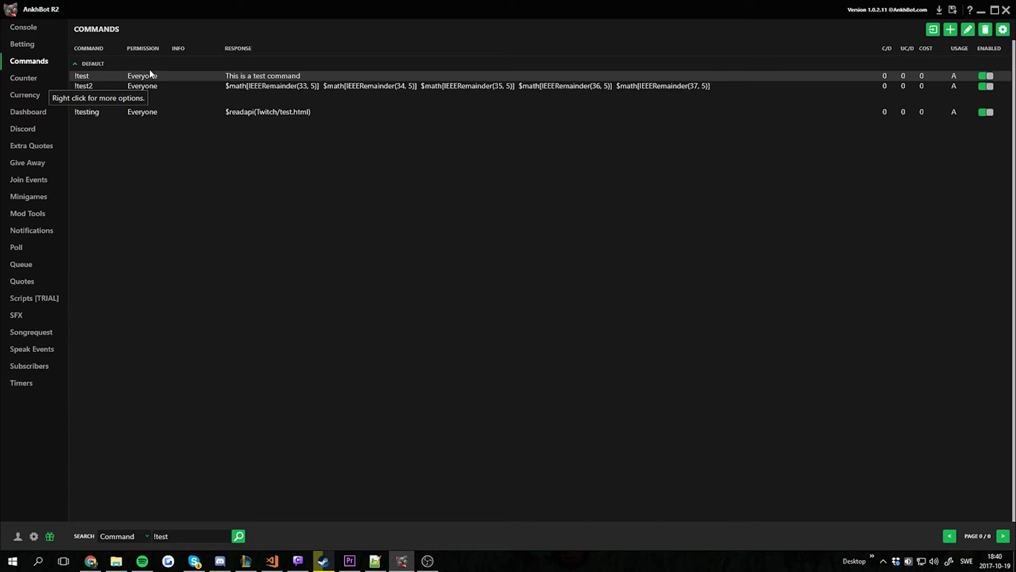
# Step: Export the !test command and save it as test.abcom in the AnkhBotR2 folder
pyautogui.rightClick(203, 72)
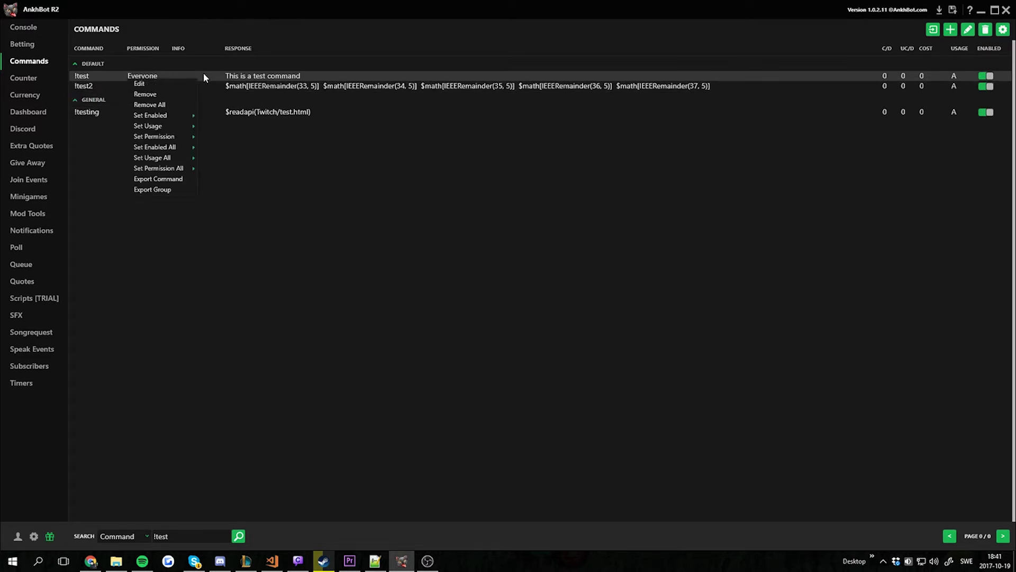
pyautogui.click(187, 181)
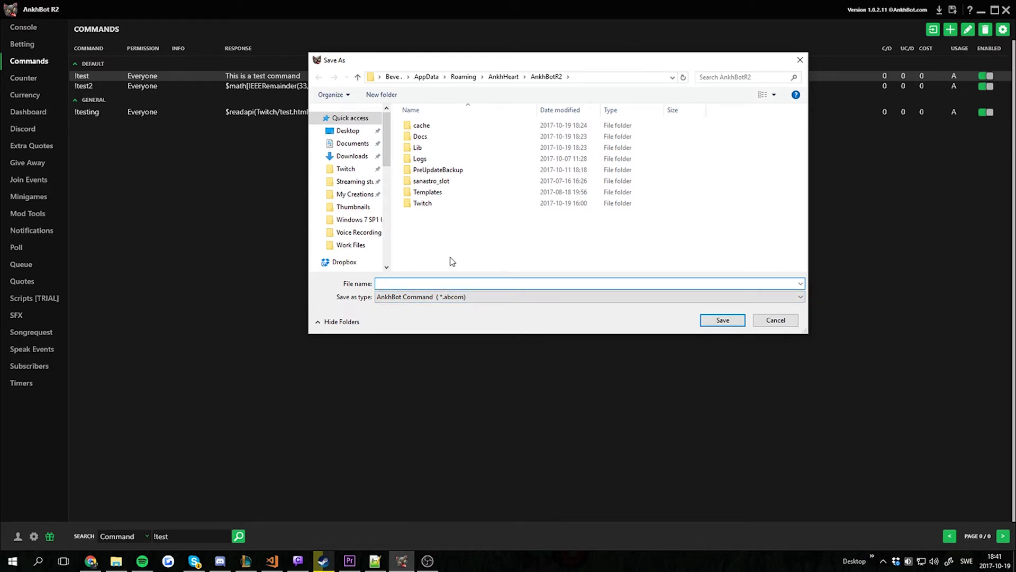
pyautogui.rightClick(426, 228)
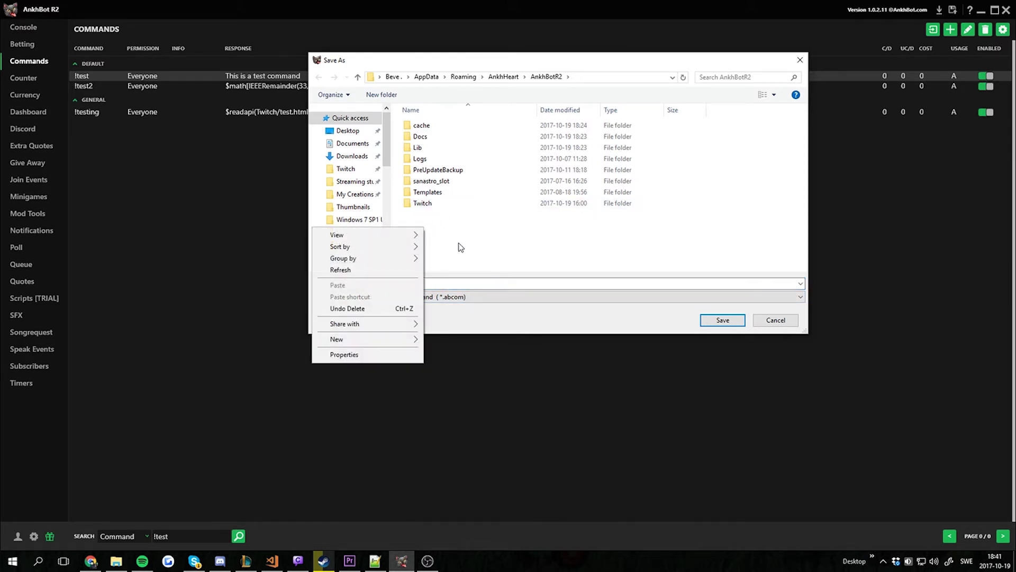
pyautogui.click(452, 278)
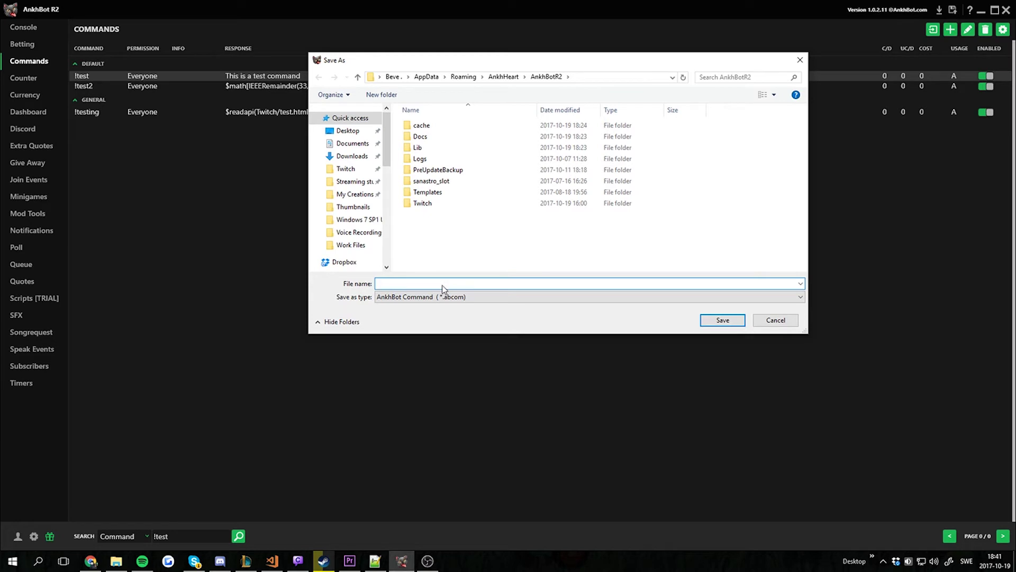
pyautogui.write('test')
pyautogui.click(723, 321)
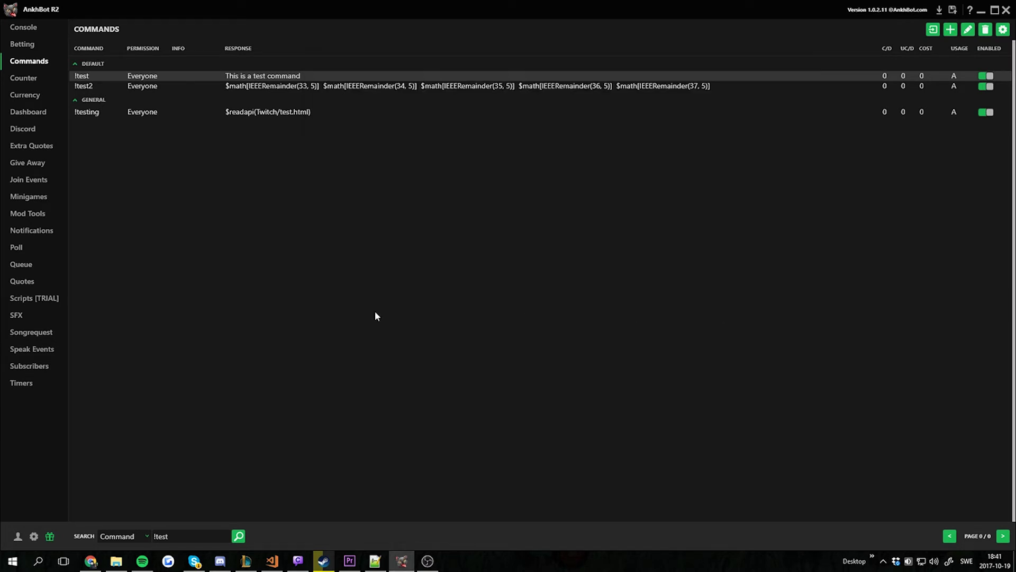
# Step: Find and select test.abcom in the AnkhBotR2 folder, then close File Explorer
pyautogui.click(117, 561)
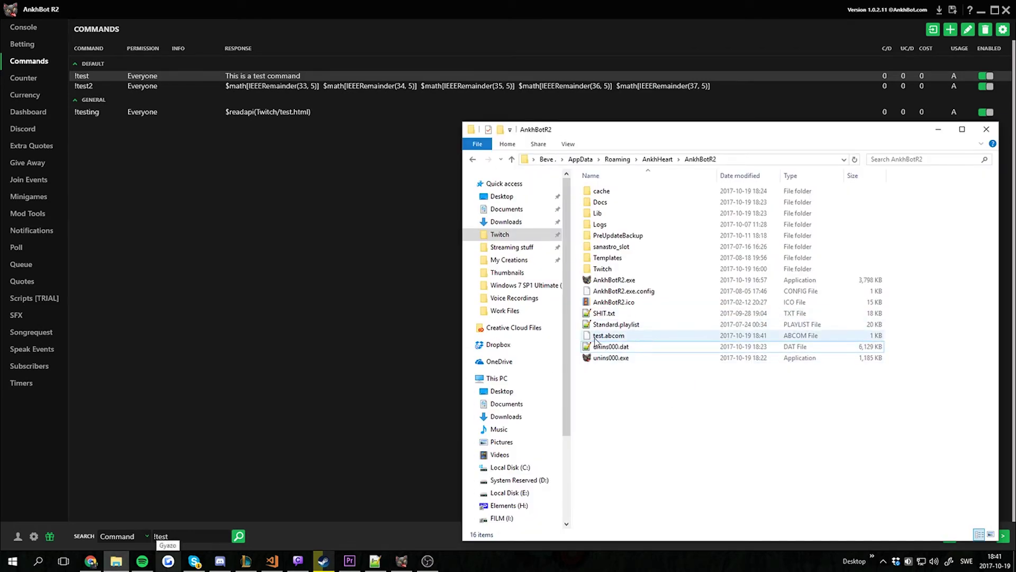
pyautogui.click(612, 337)
pyautogui.moveTo(736, 134); pyautogui.dragTo(737, 93)
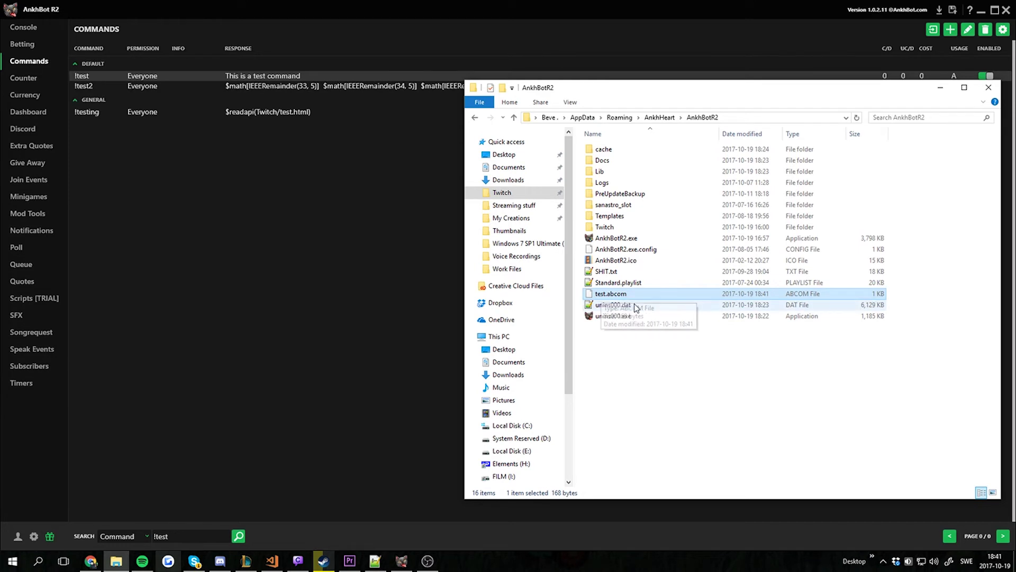
pyautogui.click(441, 41)
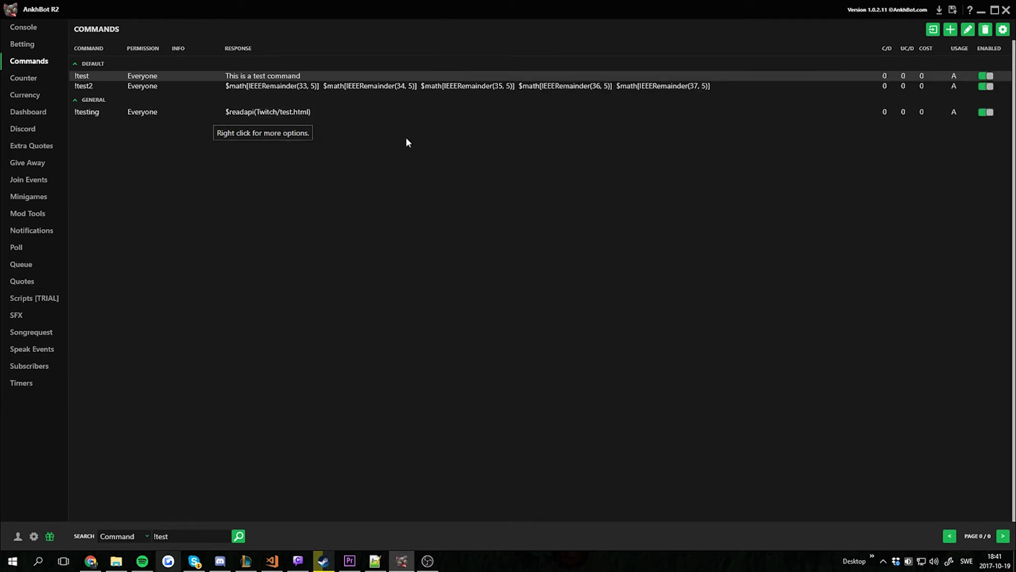
# Step: Remove the !test command from the Commands list and confirm the deletion
pyautogui.rightClick(278, 84)
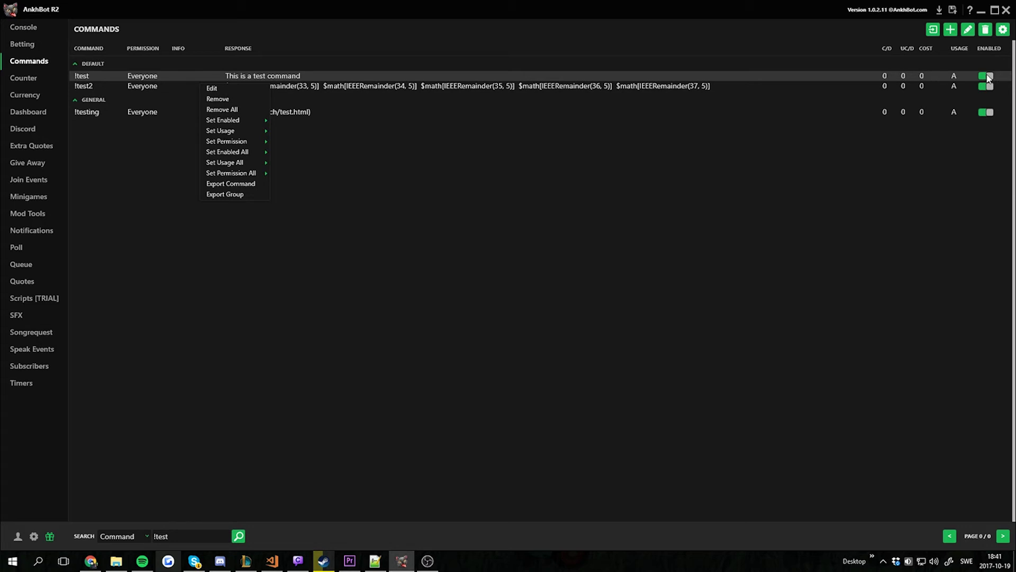
pyautogui.click(223, 99)
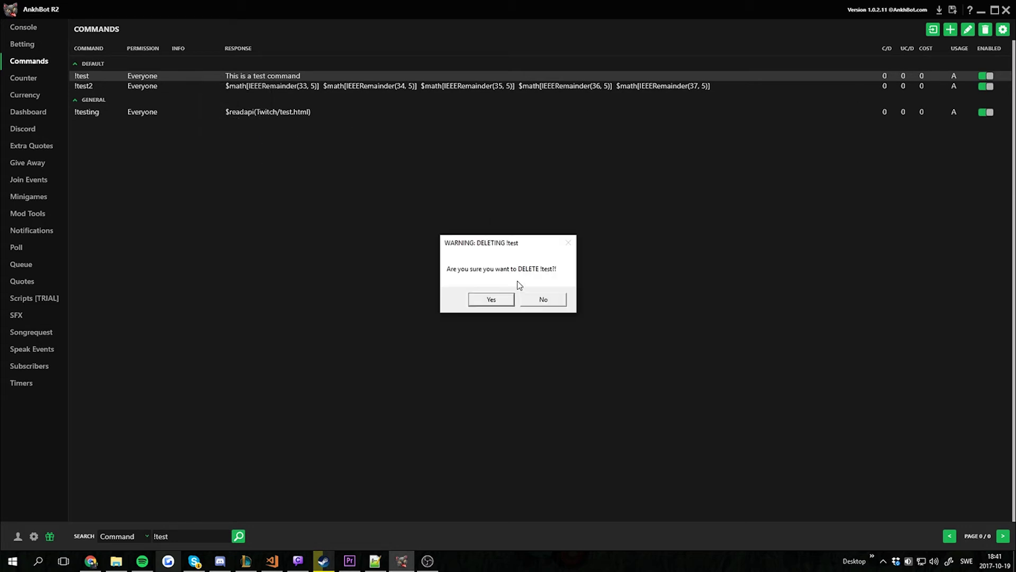
pyautogui.click(493, 298)
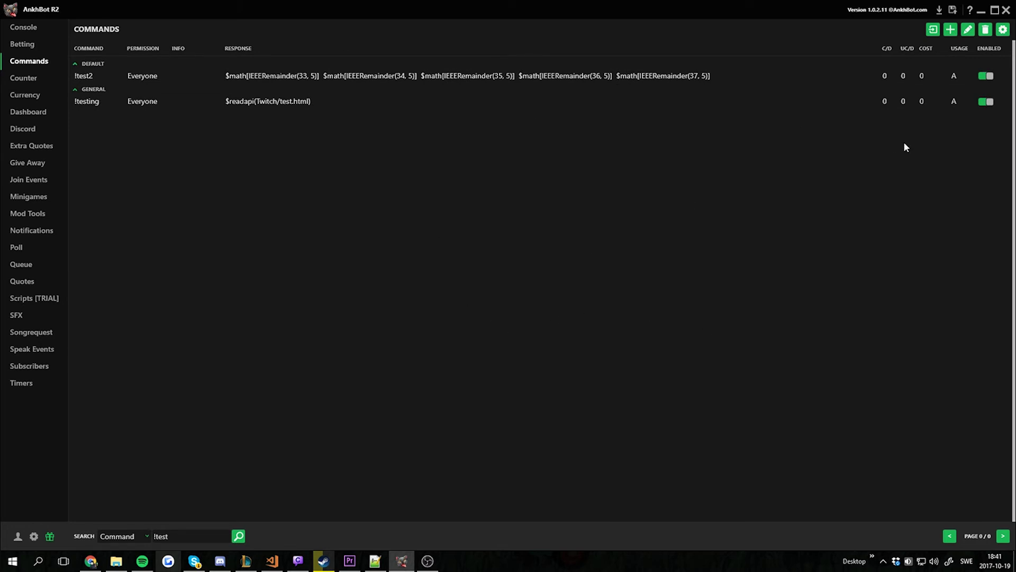
# Step: Import test.abcom, acknowledge the import message, and select the restored !test command
pyautogui.click(937, 32)
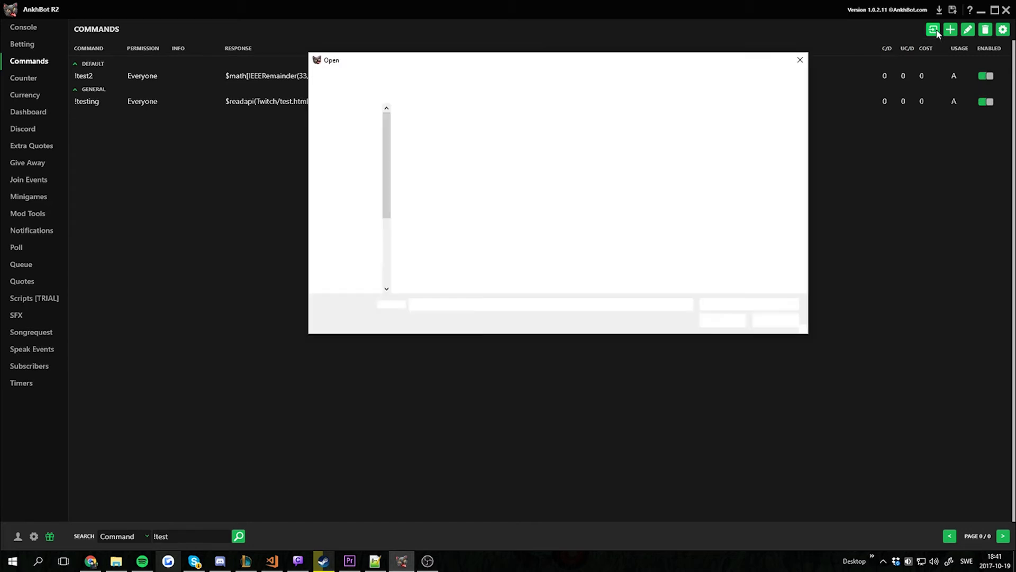
pyautogui.click(429, 216)
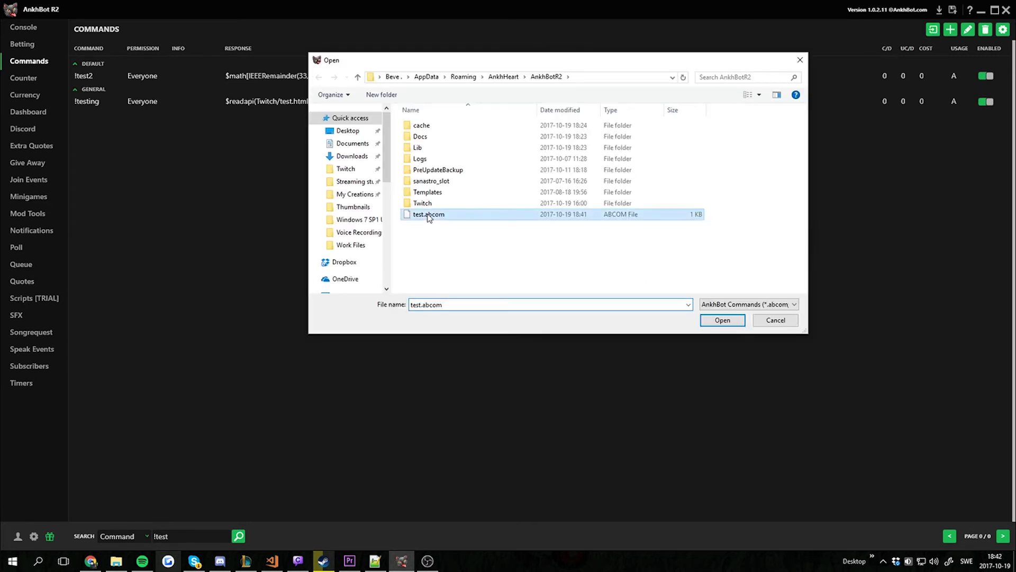
pyautogui.click(723, 321)
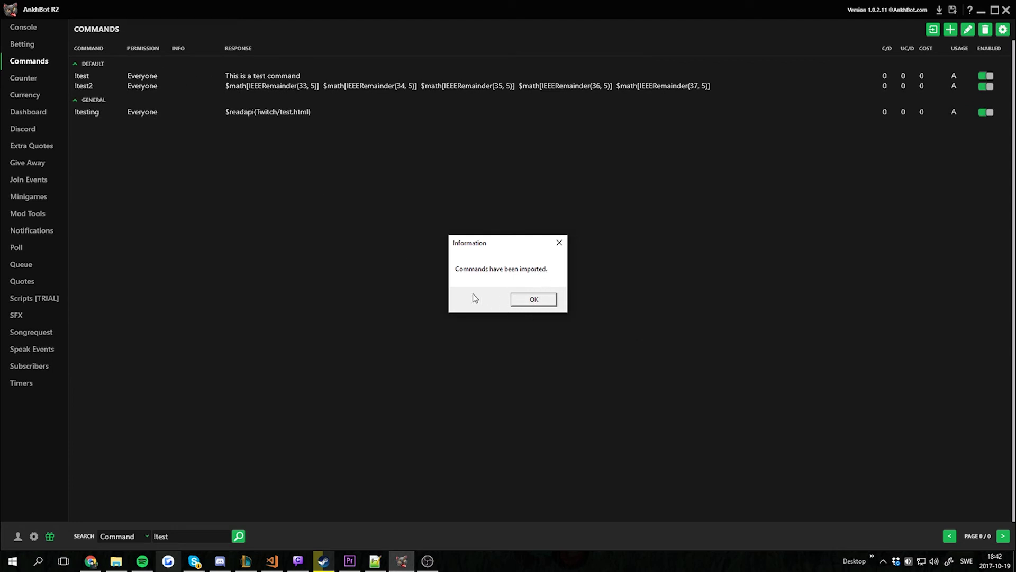
pyautogui.click(534, 299)
pyautogui.click(163, 72)
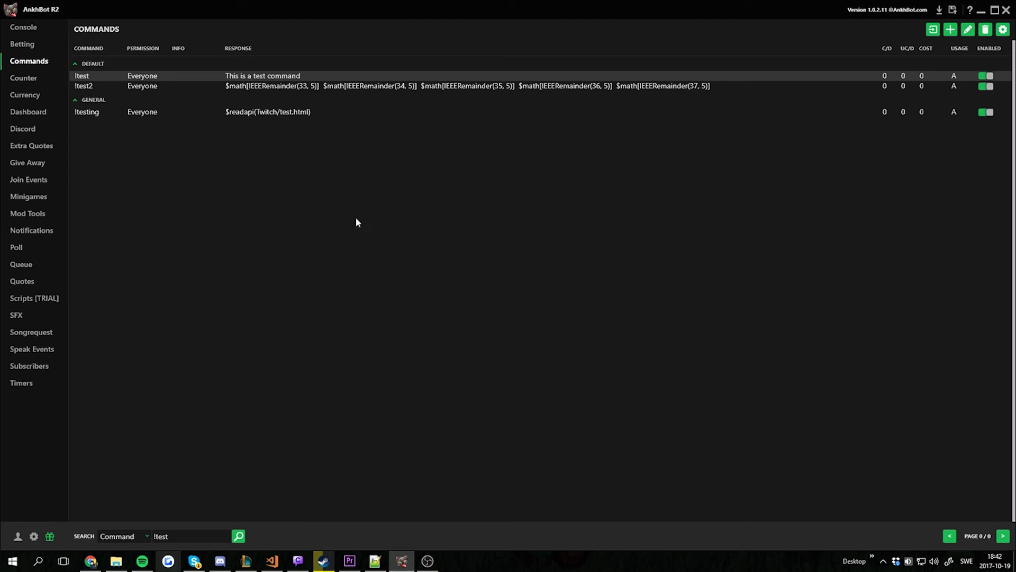
pyautogui.rightClick(109, 73)
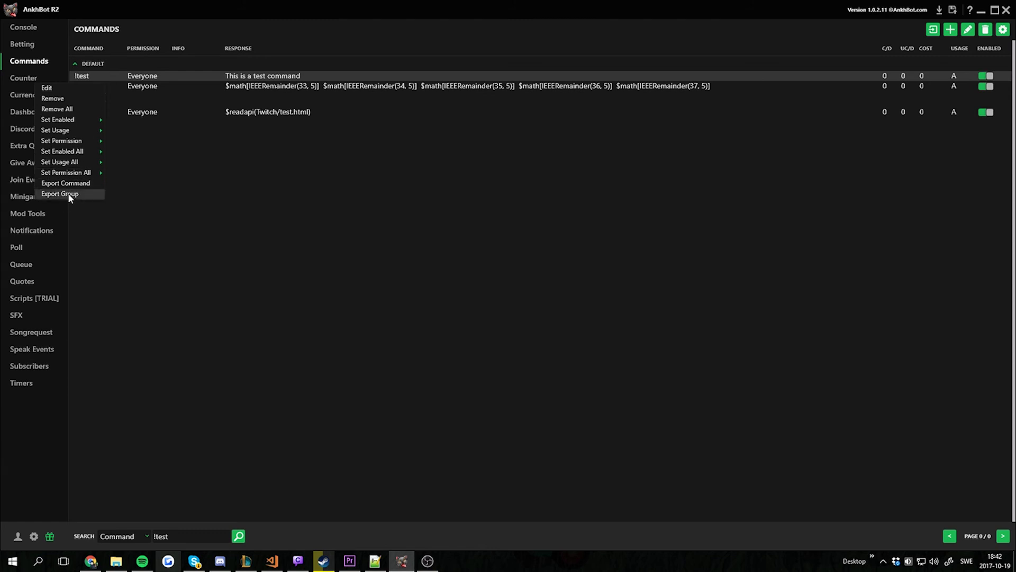
pyautogui.click(446, 238)
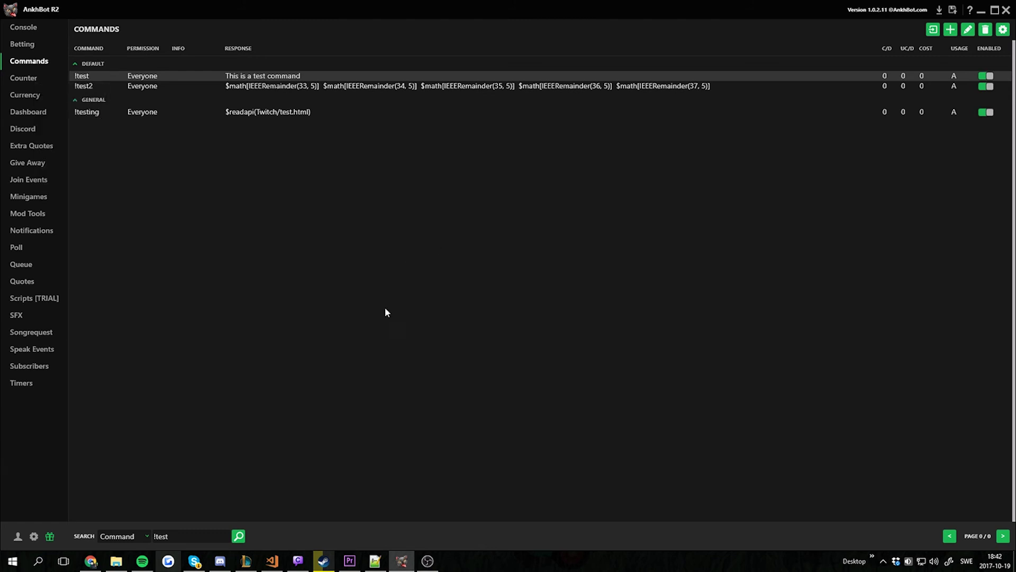
pyautogui.click(934, 34)
pyautogui.click(768, 322)
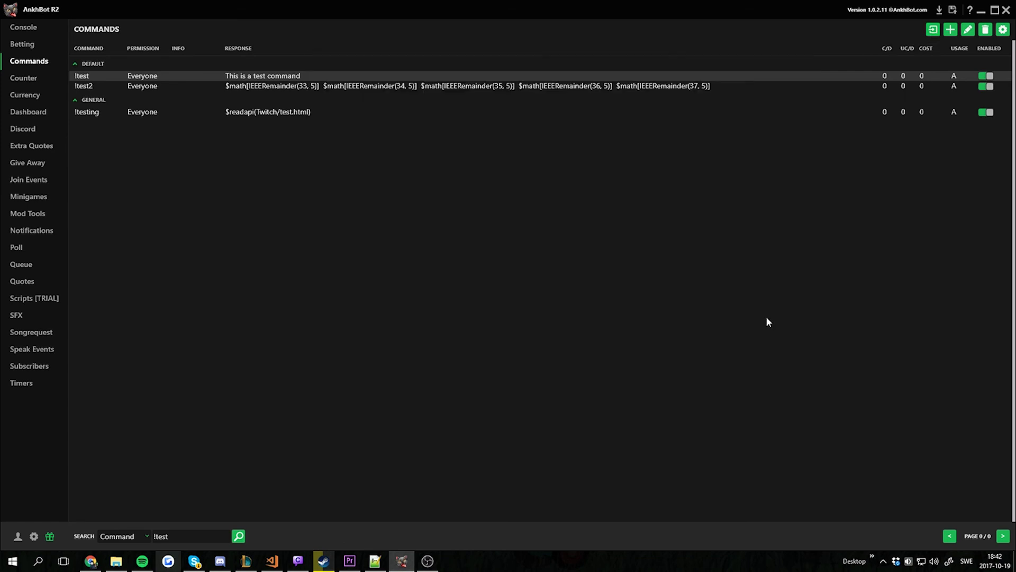